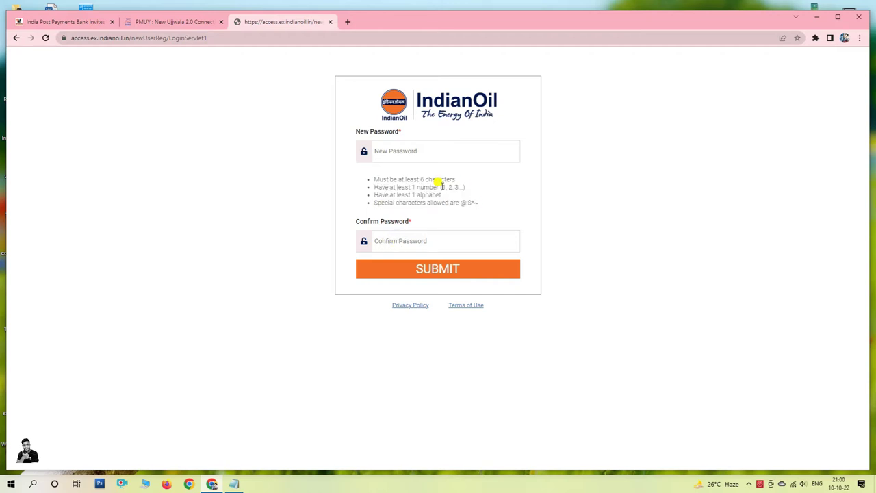
Submit the new password and dismiss the browser's offer to save it
{"action": "left_click_drag", "start_coordinate": [379, 179], "coordinate": [434, 270]}
{"action": "left_click", "coordinate": [434, 270]}
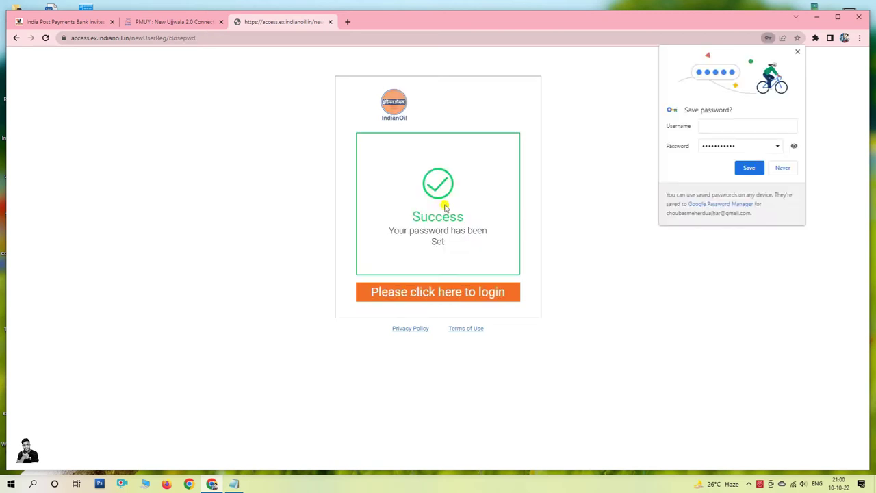
{"action": "left_click", "coordinate": [749, 168]}
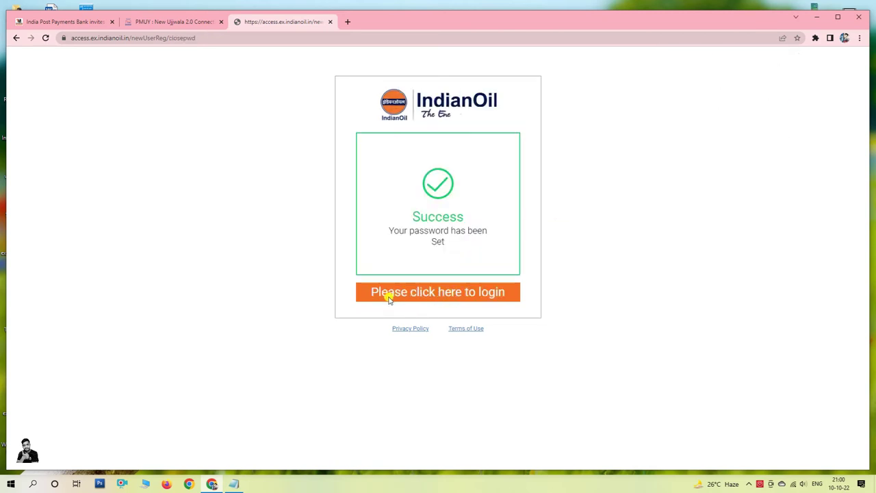
Log in to the customer portal with the username and new password, then answer the notification request
{"action": "left_click", "coordinate": [479, 292]}
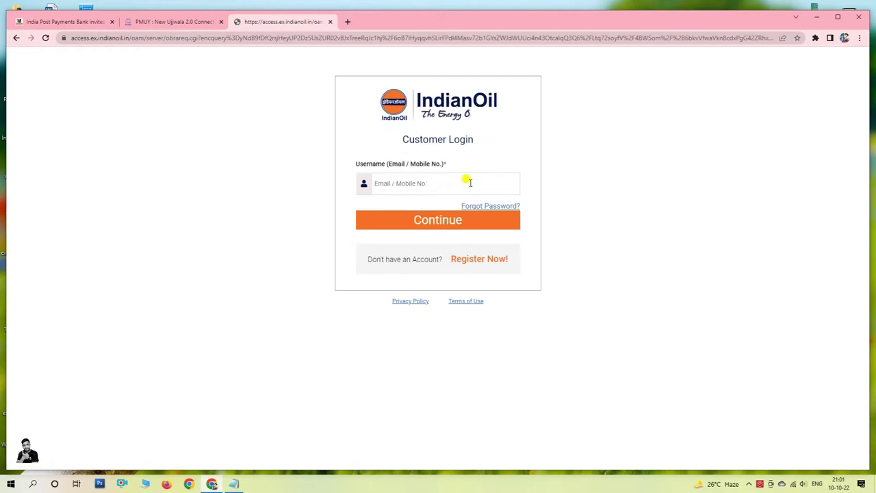
{"action": "left_click", "coordinate": [443, 220]}
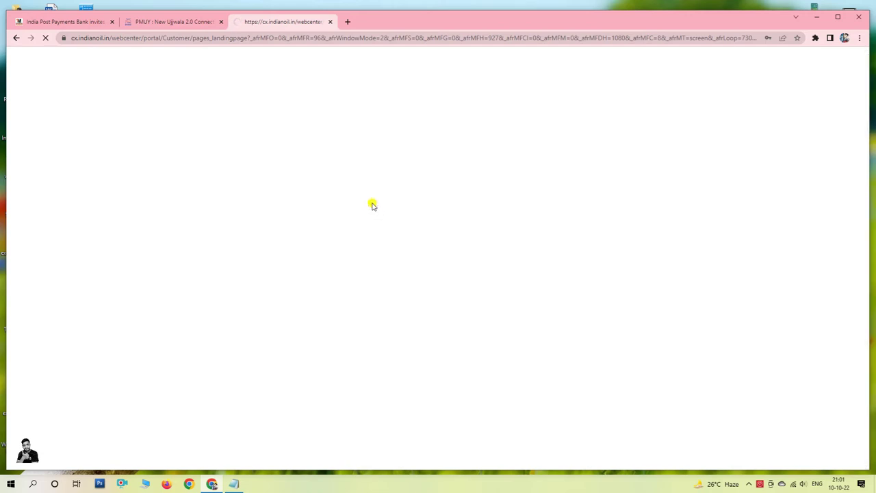
{"action": "left_click", "coordinate": [147, 89]}
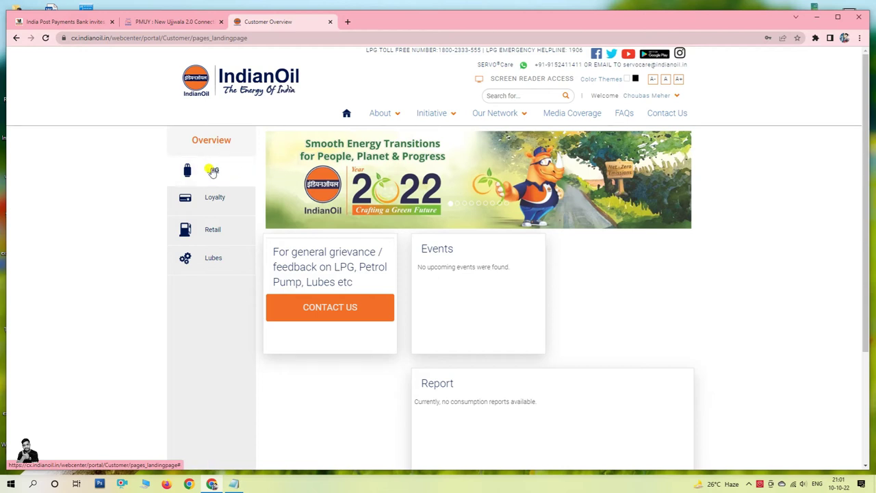
Open the LPG section and scroll down to the Submit KYC and Link Now options
{"action": "left_click", "coordinate": [212, 171]}
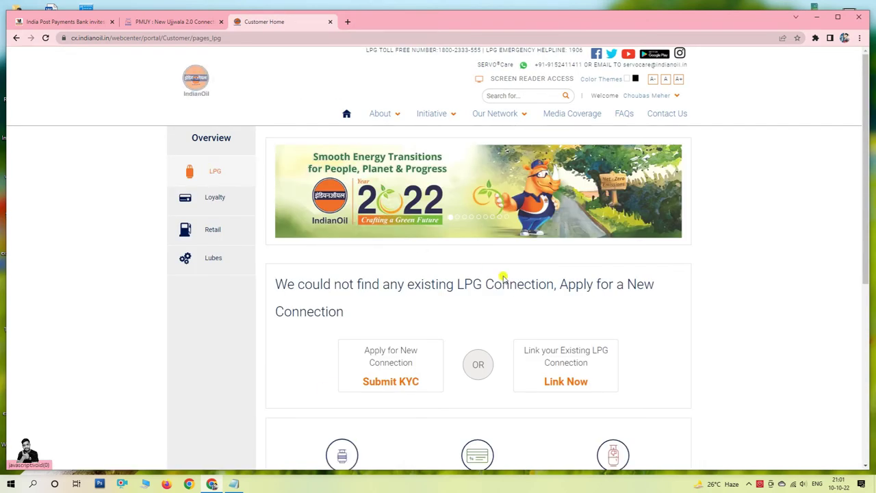
{"action": "scroll", "coordinate": [552, 326], "scroll_direction": "down", "scroll_amount": 2}
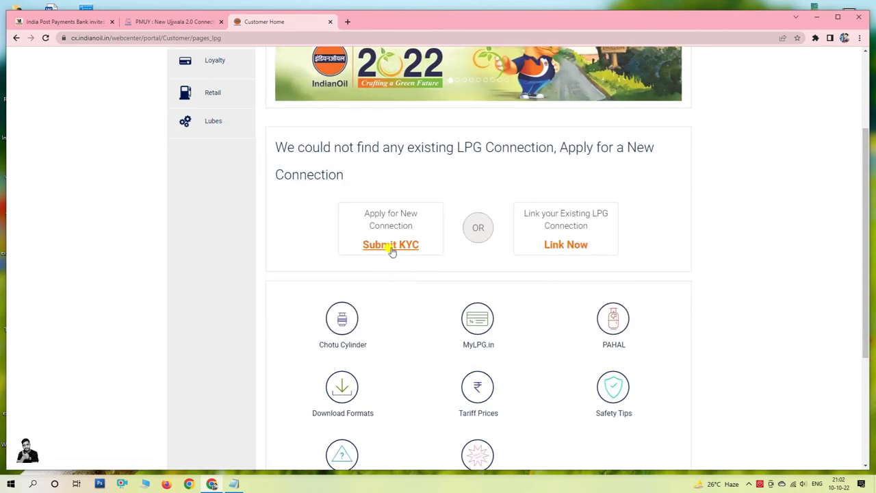
Start a new-connection KYC under the Ujjwala Scheme and submit the Aadhaar number to get an OTP
{"action": "left_click", "coordinate": [396, 245]}
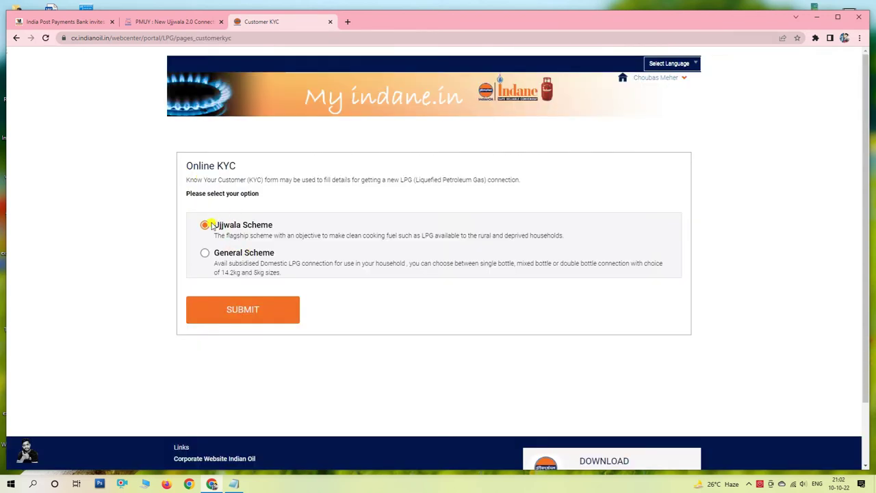
{"action": "left_click", "coordinate": [236, 311]}
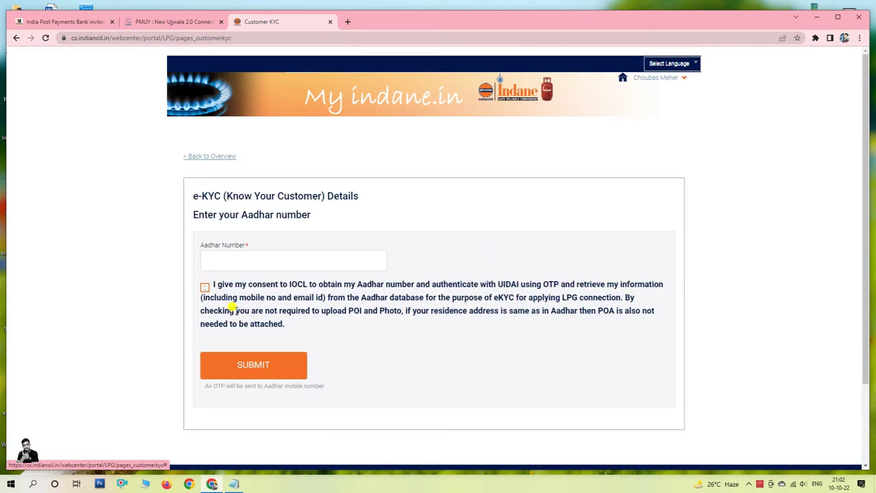
{"action": "left_click", "coordinate": [232, 262]}
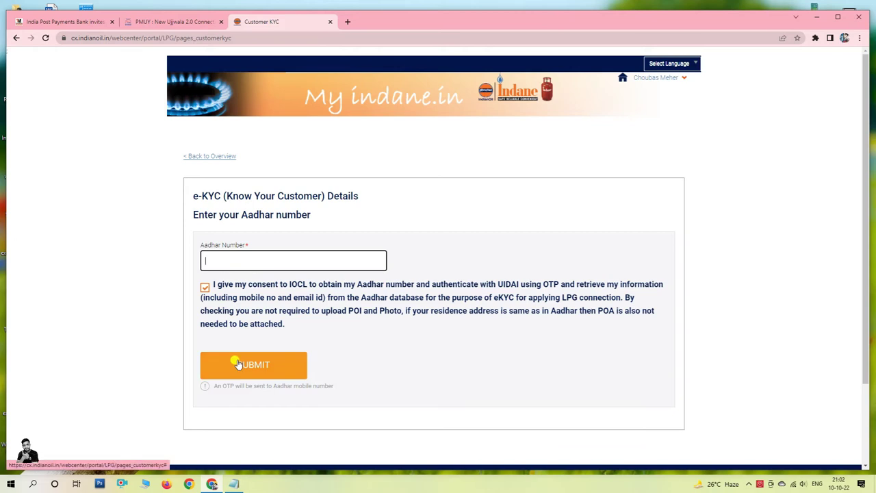
{"action": "left_click", "coordinate": [238, 365]}
Enter the received Aadhaar OTP and verify it
{"action": "left_click", "coordinate": [211, 240]}
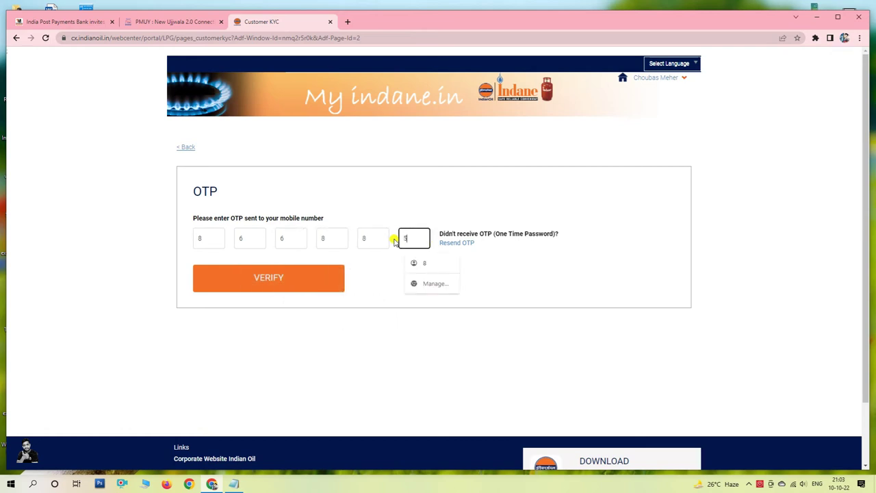
{"action": "left_click", "coordinate": [312, 283]}
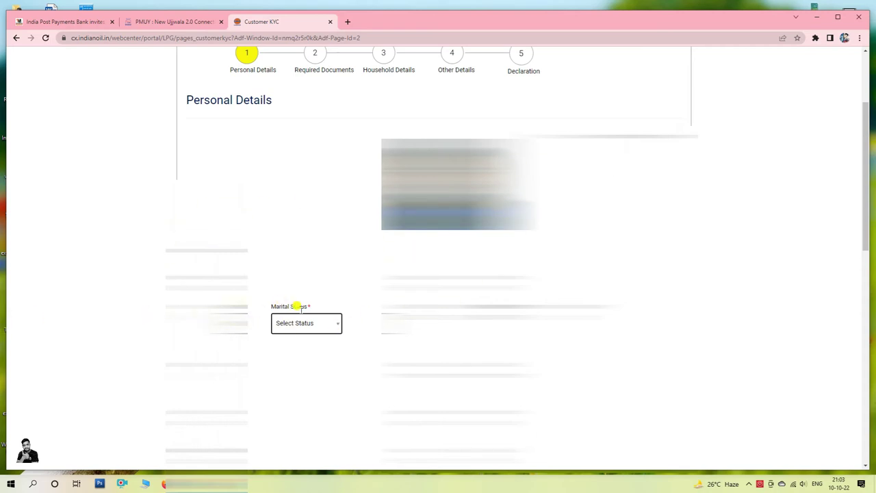
Set the address type to Rural in Personal Details
{"action": "left_click_drag", "start_coordinate": [293, 306], "coordinate": [260, 307]}
{"action": "left_click", "coordinate": [334, 326]}
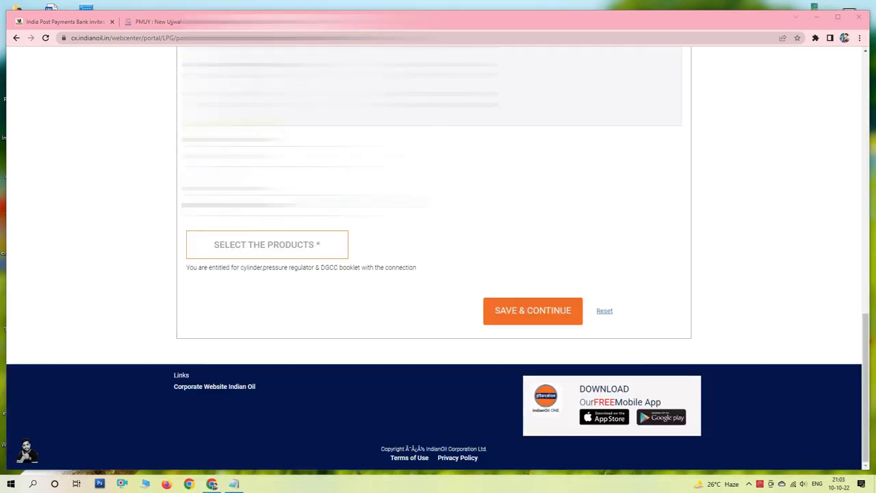
{"action": "left_click", "coordinate": [326, 156]}
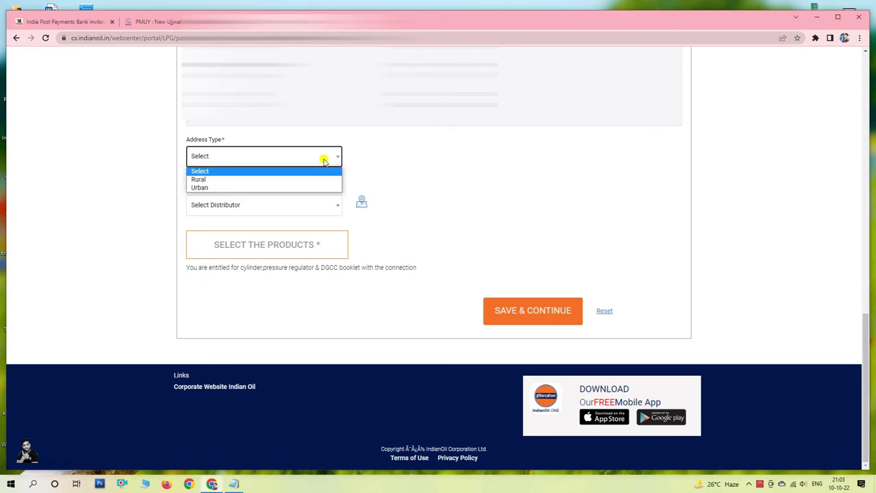
{"action": "left_click", "coordinate": [203, 179]}
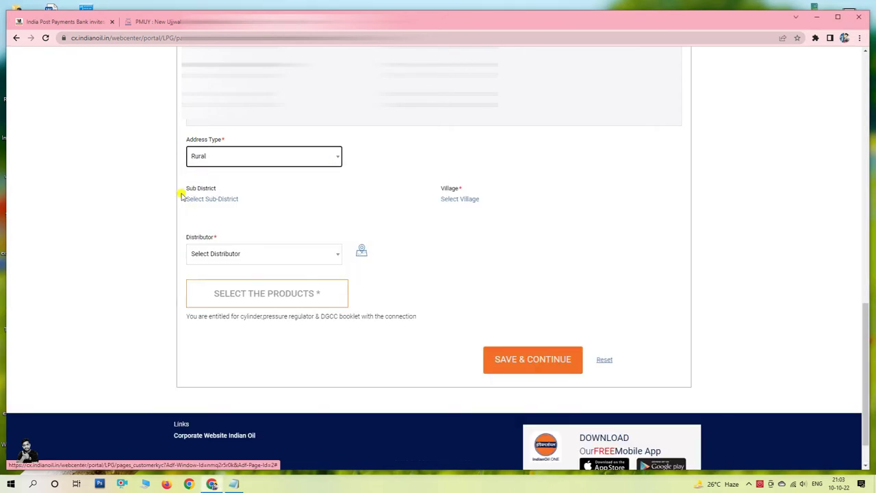
Choose Junagarh as the sub-district and Ainlabhata as the village
{"action": "left_click", "coordinate": [225, 198]}
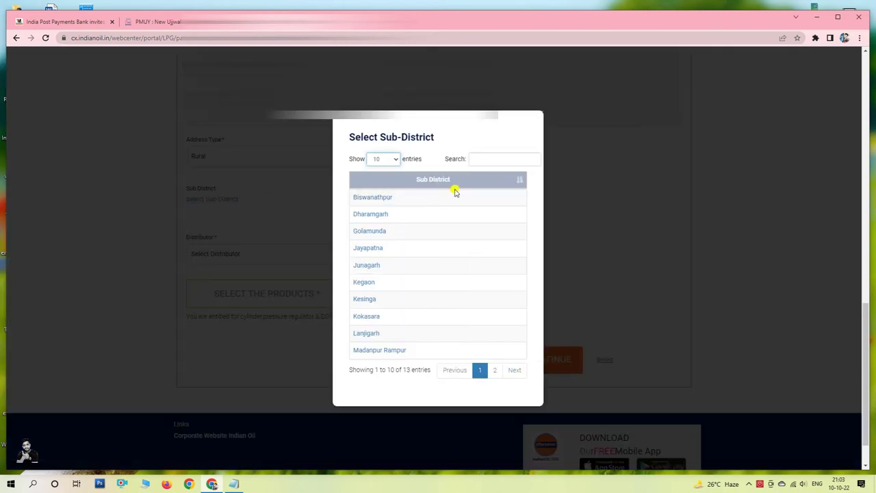
{"action": "scroll", "coordinate": [417, 253], "scroll_direction": "down", "scroll_amount": 2}
{"action": "left_click", "coordinate": [477, 162]}
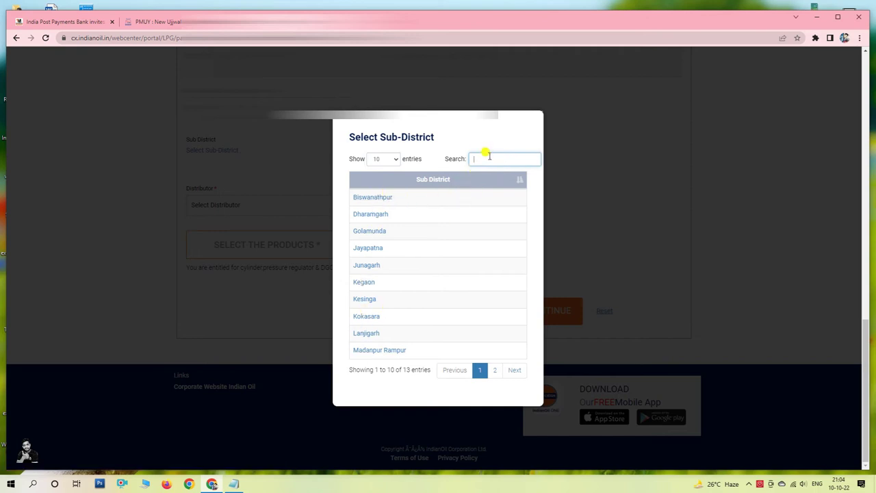
{"action": "left_click", "coordinate": [366, 265]}
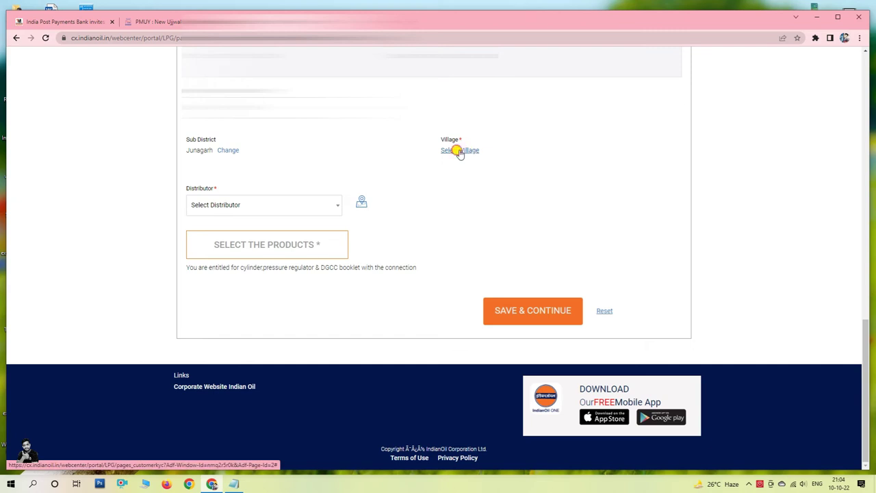
{"action": "left_click", "coordinate": [461, 151]}
{"action": "left_click", "coordinate": [407, 190]}
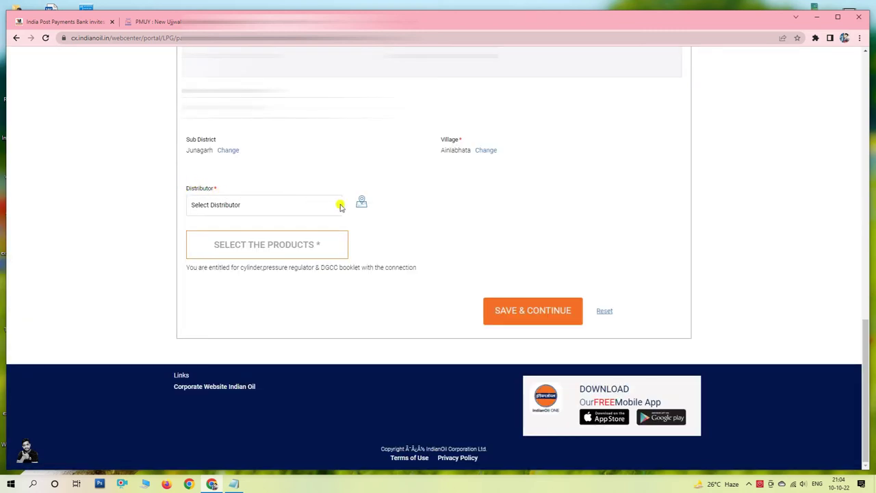
{"action": "left_click", "coordinate": [339, 207]}
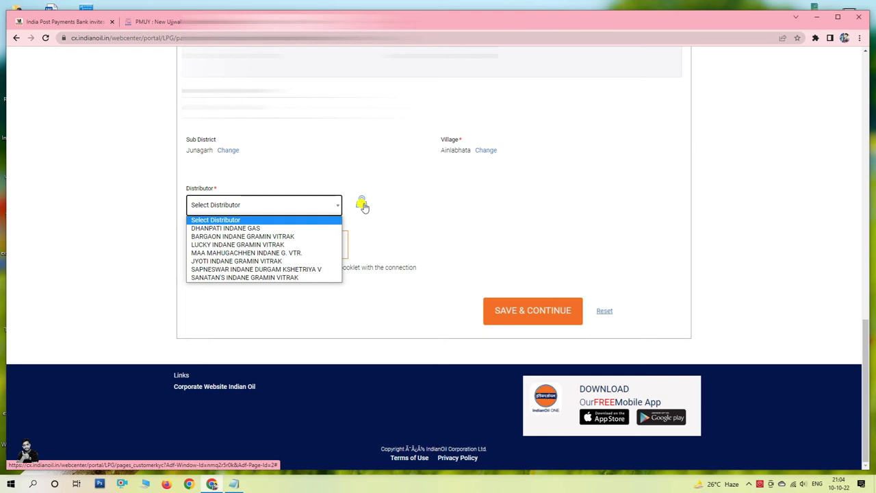
Pick DHANPATI INDANE GAS as distributor and the General Scheme's 14.2 Kg General Package with PR
{"action": "left_click", "coordinate": [211, 229]}
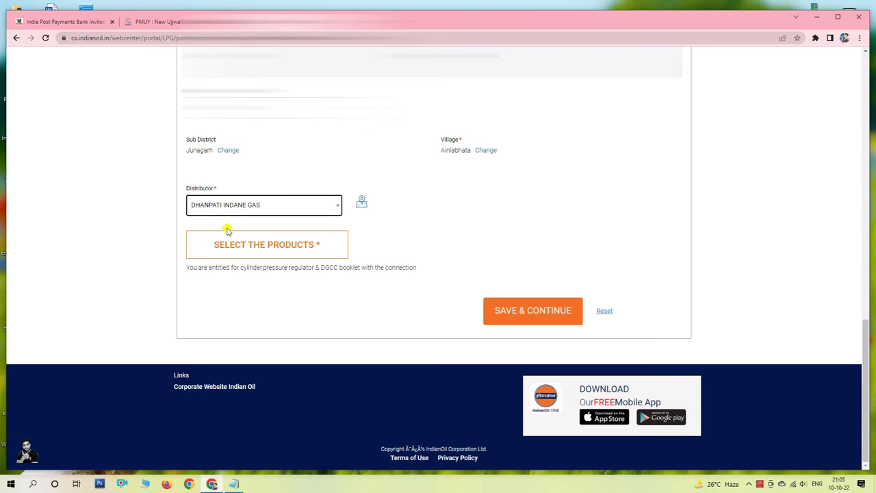
{"action": "left_click", "coordinate": [287, 244]}
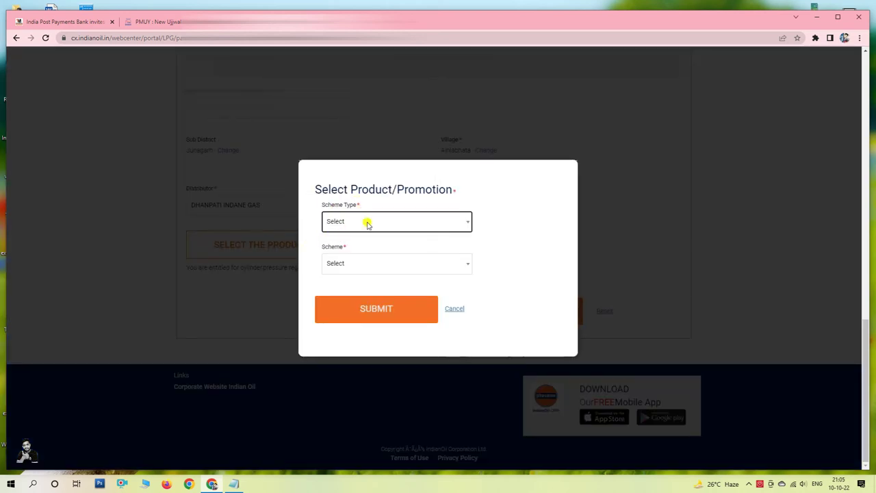
{"action": "left_click", "coordinate": [366, 223]}
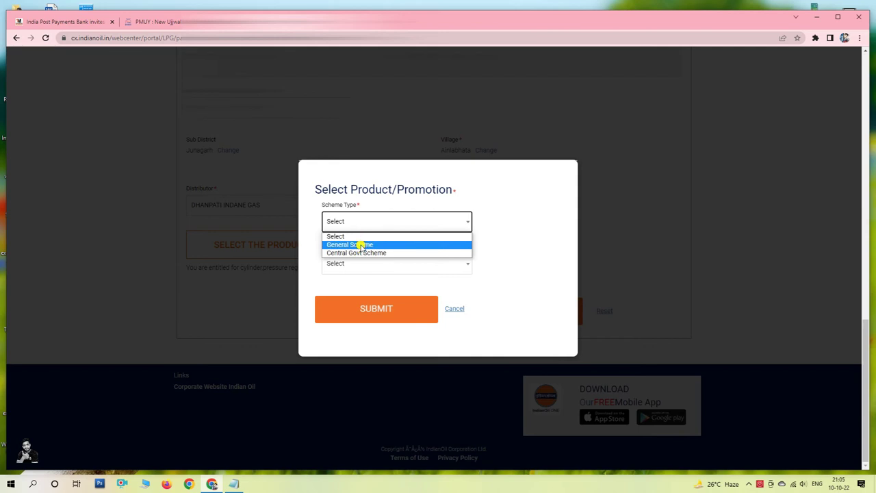
{"action": "left_click", "coordinate": [361, 245]}
{"action": "left_click", "coordinate": [407, 264]}
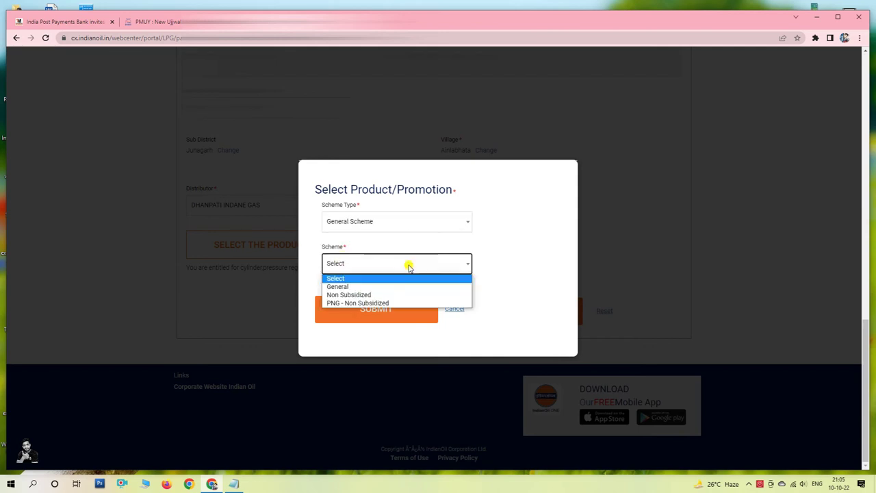
{"action": "left_click", "coordinate": [347, 286]}
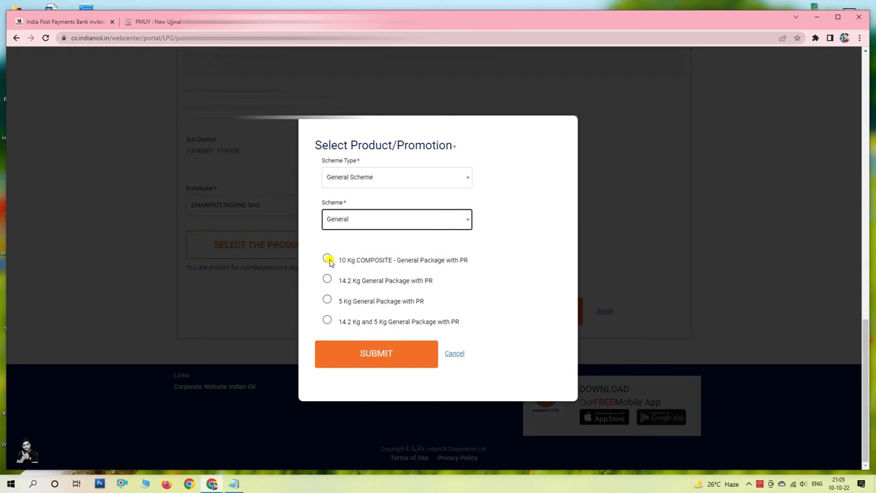
{"action": "left_click", "coordinate": [327, 281]}
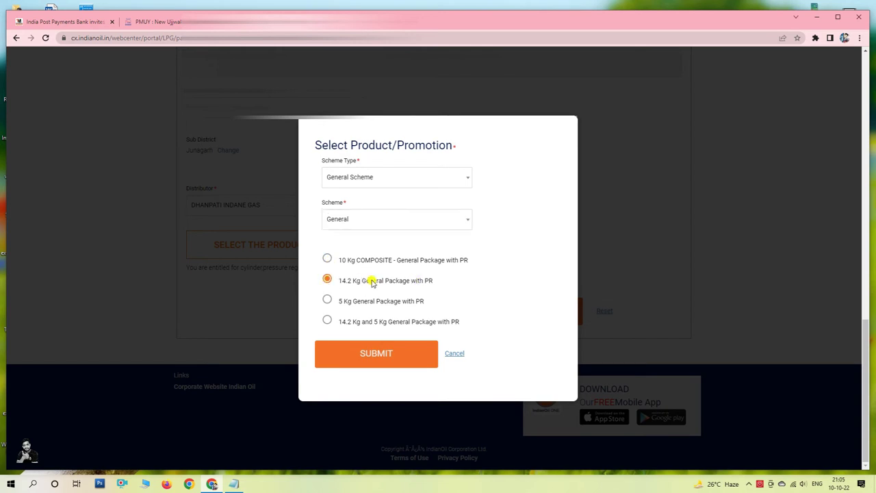
{"action": "left_click", "coordinate": [366, 352]}
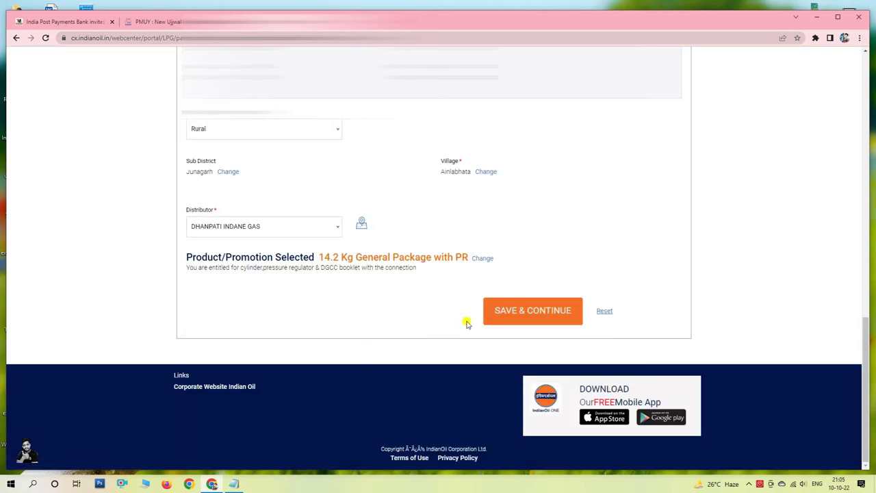
Save the product choice, then save the household details to reach Other Details
{"action": "left_click", "coordinate": [525, 314]}
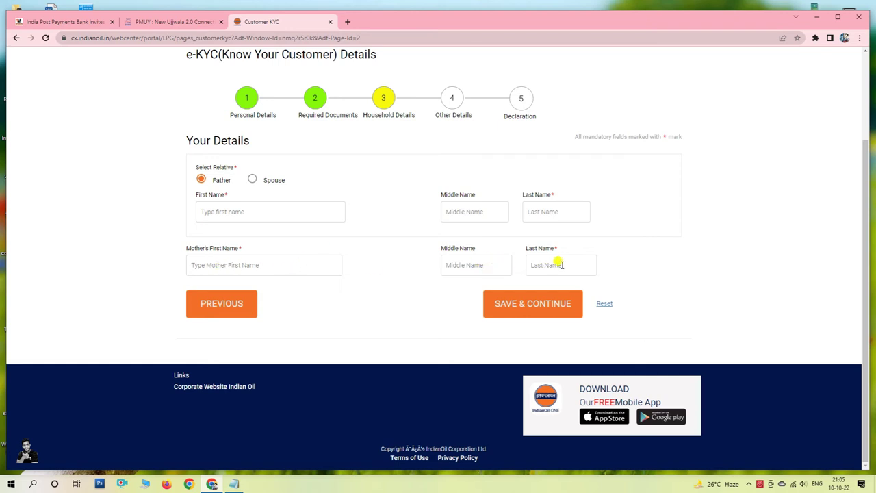
{"action": "left_click", "coordinate": [520, 310]}
Answer No to giving up the LPG subsidy in the Cash Transfer Section
{"action": "scroll", "coordinate": [271, 169], "scroll_direction": "down", "scroll_amount": 3}
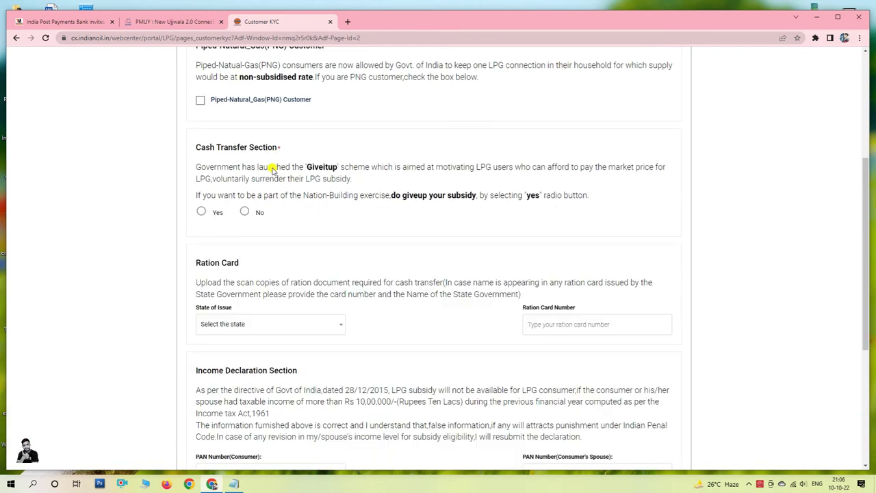
{"action": "left_click_drag", "start_coordinate": [193, 141], "coordinate": [268, 146]}
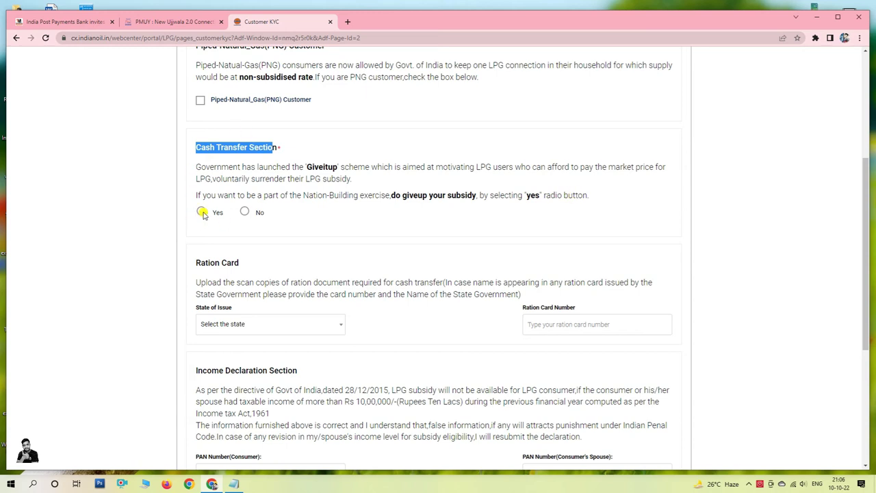
{"action": "left_click", "coordinate": [245, 212]}
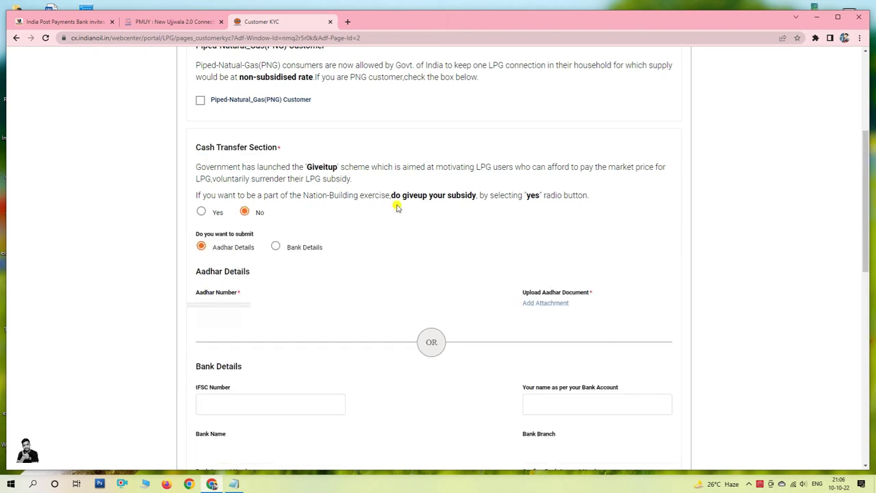
{"action": "scroll", "coordinate": [274, 233], "scroll_direction": "down", "scroll_amount": 2}
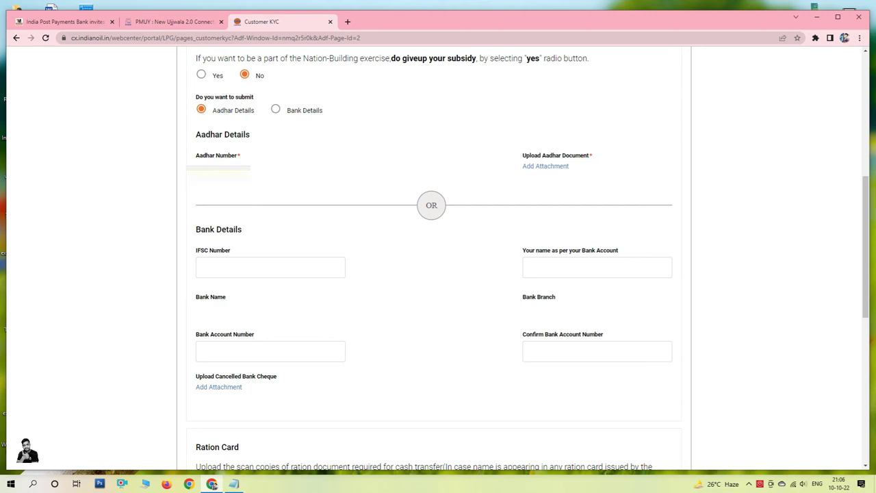
{"action": "left_click", "coordinate": [537, 168]}
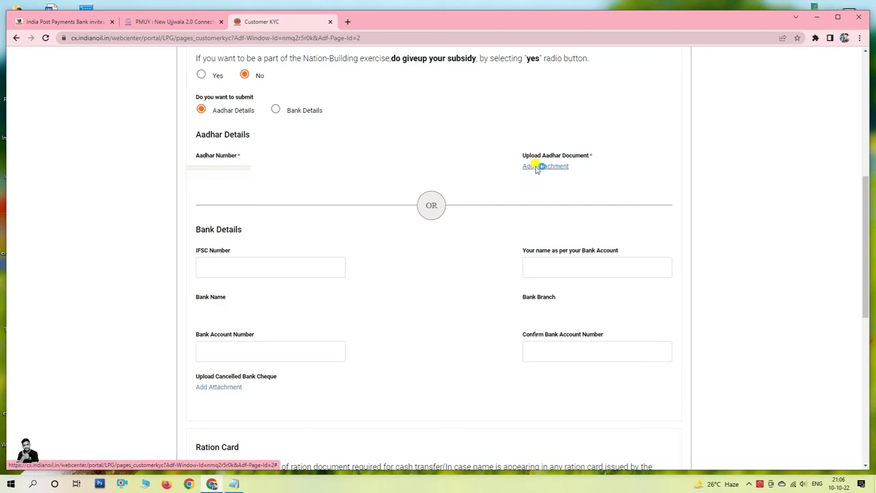
{"action": "left_click_drag", "start_coordinate": [371, 317], "coordinate": [350, 316]}
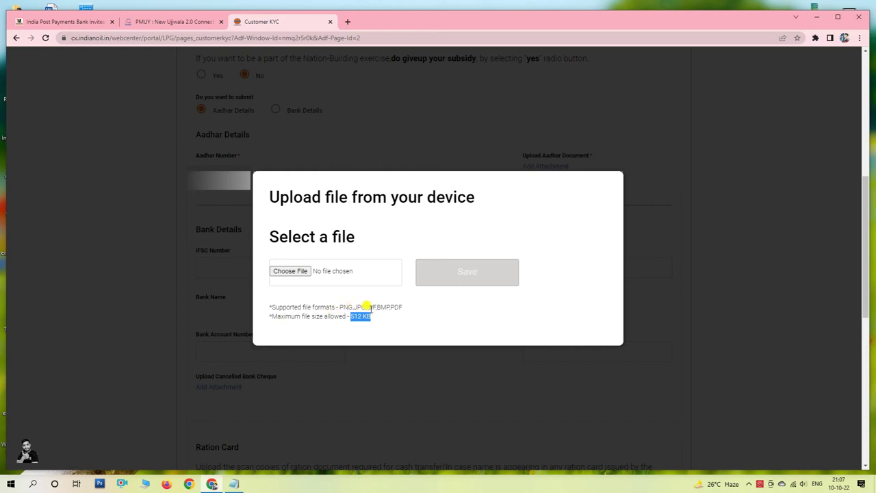
{"action": "left_click", "coordinate": [291, 271]}
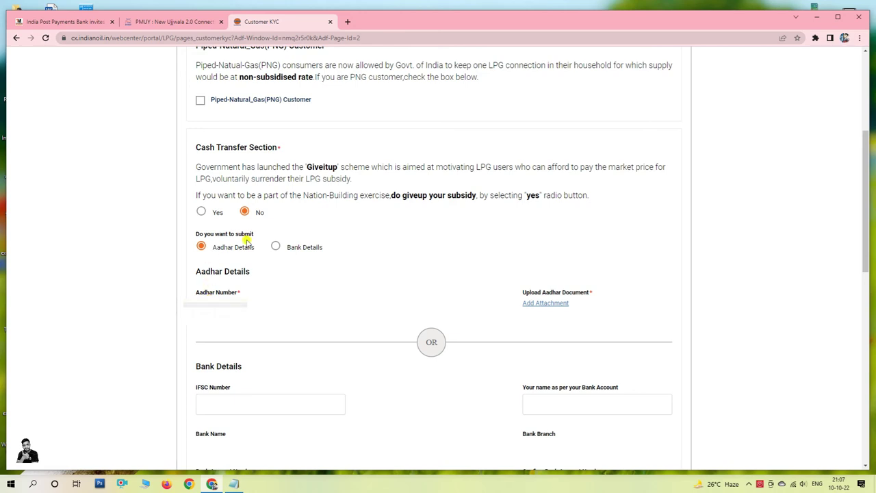
{"action": "left_click", "coordinate": [276, 247]}
{"action": "scroll", "coordinate": [333, 313], "scroll_direction": "down", "scroll_amount": 3}
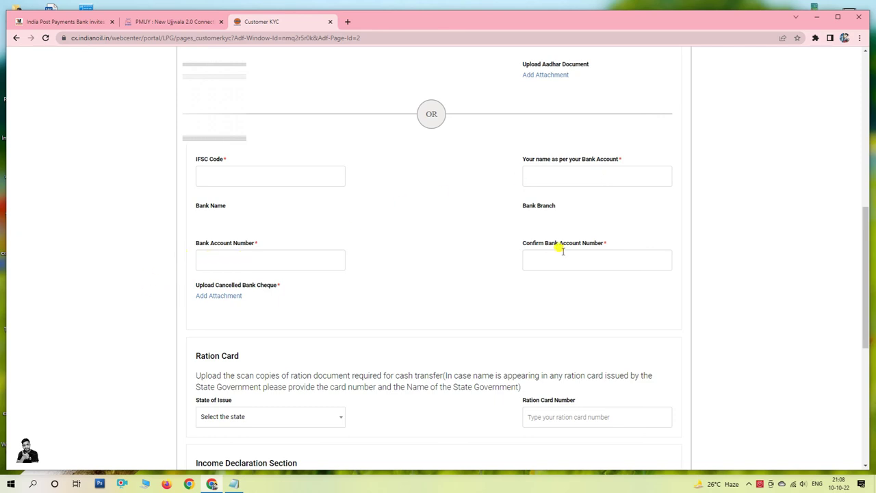
{"action": "scroll", "coordinate": [276, 317], "scroll_direction": "down", "scroll_amount": 2}
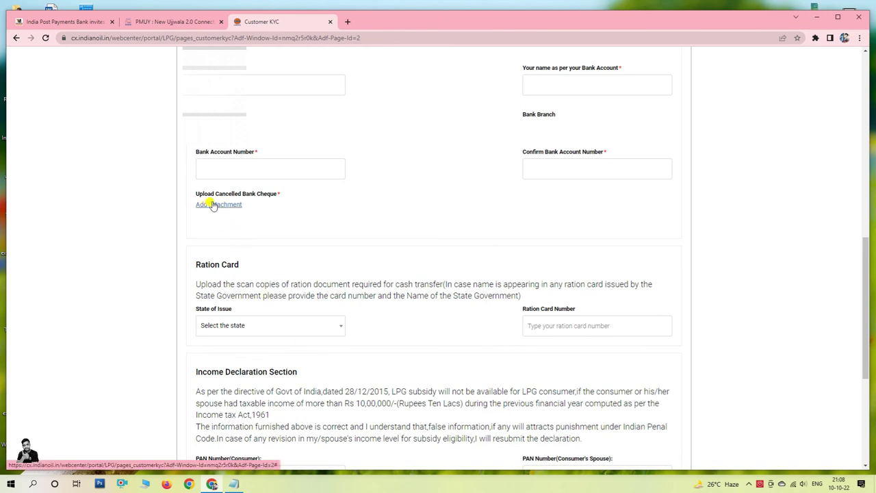
{"action": "left_click", "coordinate": [214, 204]}
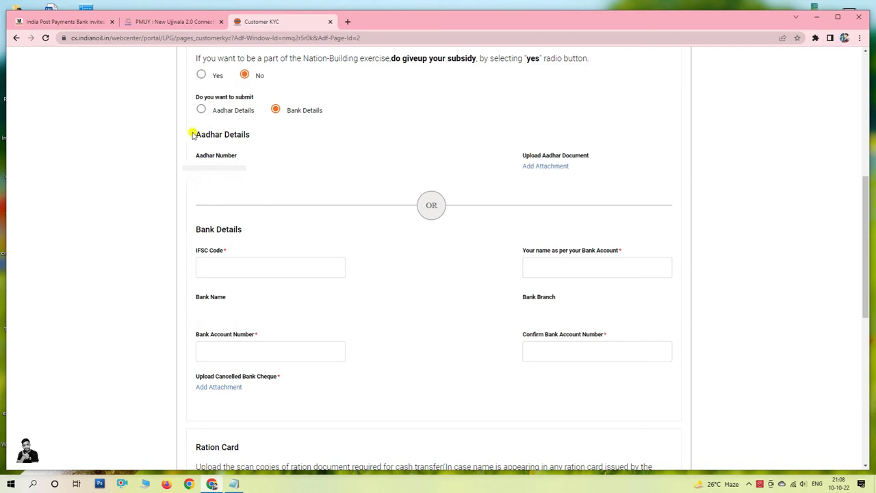
{"action": "left_click", "coordinate": [202, 109]}
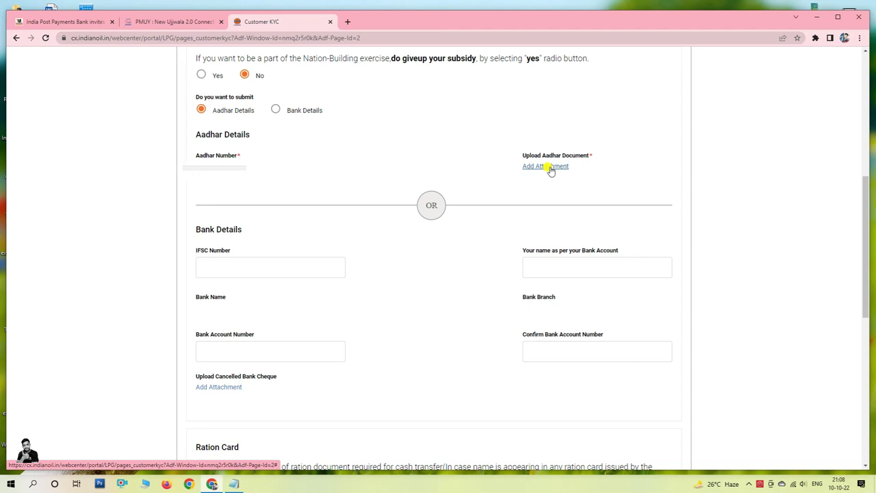
{"action": "scroll", "coordinate": [551, 169], "scroll_direction": "down", "scroll_amount": 5}
{"action": "scroll", "coordinate": [410, 164], "scroll_direction": "up", "scroll_amount": 3}
{"action": "scroll", "coordinate": [247, 159], "scroll_direction": "down", "scroll_amount": 3}
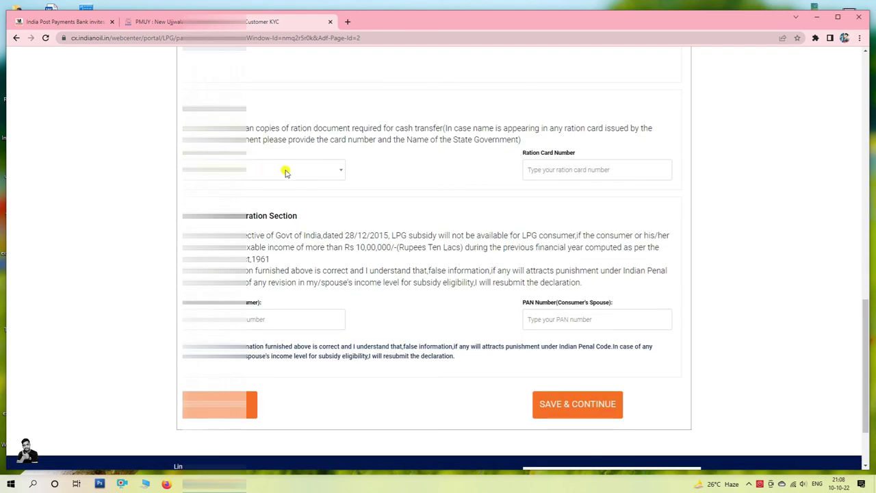
{"action": "left_click", "coordinate": [283, 172]}
Choose Odisha as ration card state of issue, tick the income declaration, and save
{"action": "scroll", "coordinate": [251, 263], "scroll_direction": "down", "scroll_amount": 5}
{"action": "left_click", "coordinate": [244, 259]}
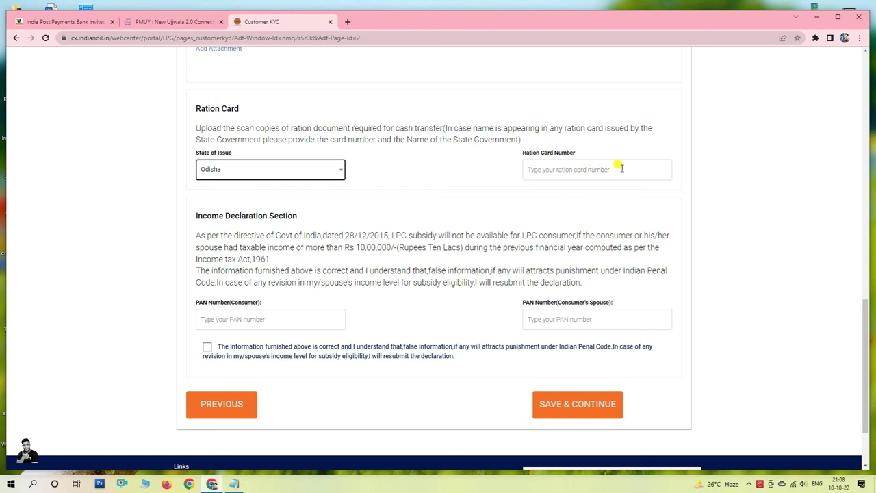
{"action": "scroll", "coordinate": [306, 233], "scroll_direction": "down", "scroll_amount": 1}
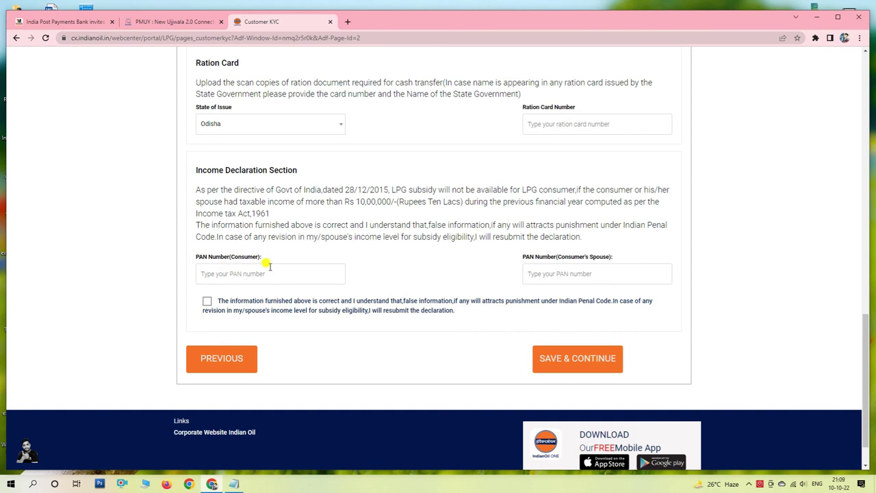
{"action": "left_click", "coordinate": [207, 301]}
{"action": "left_click", "coordinate": [575, 360]}
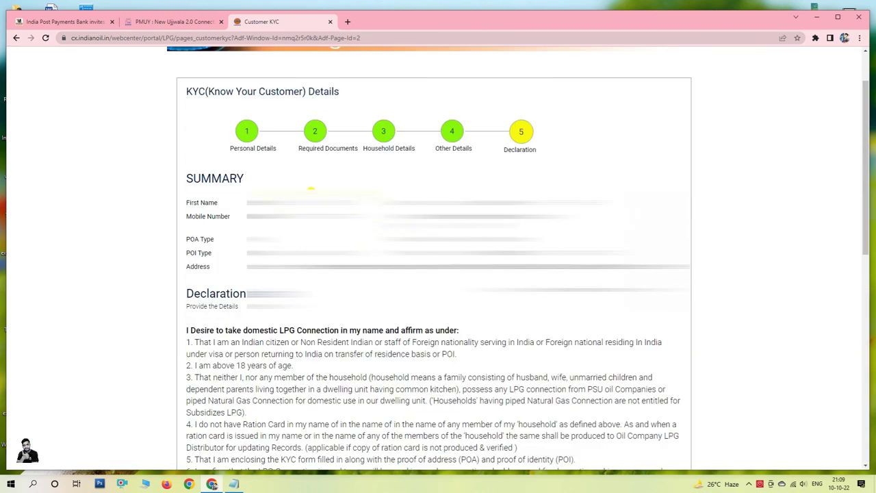
Review the details summary, tick 'I accept above declaration', and submit the e-KYC form
{"action": "left_click_drag", "start_coordinate": [190, 175], "coordinate": [633, 255]}
{"action": "left_click_drag", "start_coordinate": [866, 168], "coordinate": [866, 262]}
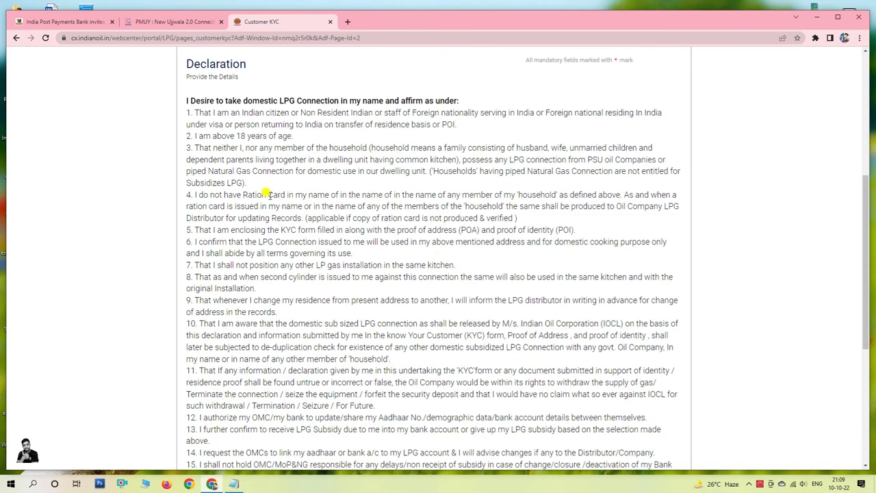
{"action": "scroll", "coordinate": [267, 194], "scroll_direction": "down", "scroll_amount": 2}
{"action": "scroll", "coordinate": [236, 286], "scroll_direction": "down", "scroll_amount": 2}
{"action": "left_click", "coordinate": [190, 329]}
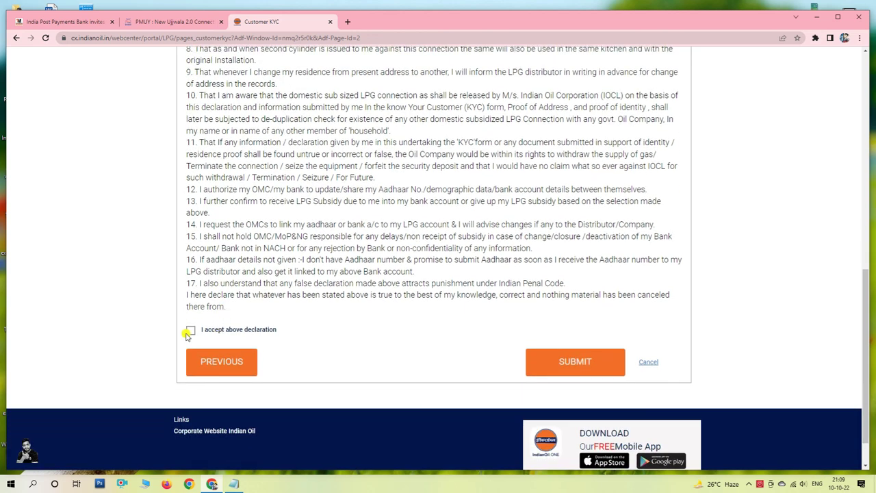
{"action": "left_click", "coordinate": [566, 361]}
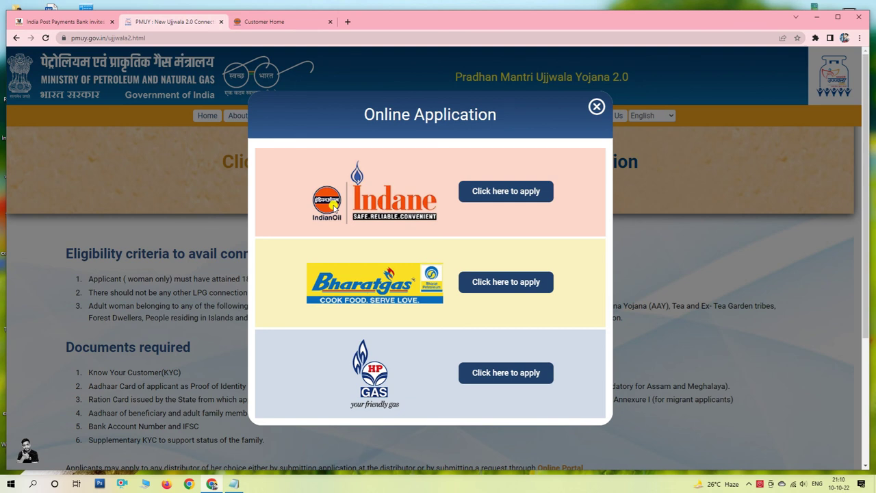
Close the Online Application popup to reveal the Pradhan Mantri Ujjwala Yojana 2.0 page
{"action": "left_click", "coordinate": [469, 78]}
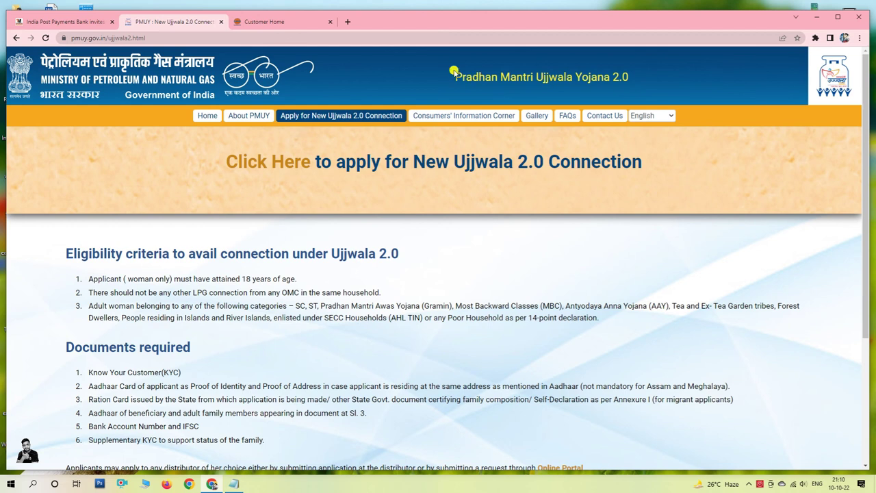
{"action": "left_click_drag", "start_coordinate": [459, 70], "coordinate": [630, 85]}
{"action": "left_click", "coordinate": [657, 162]}
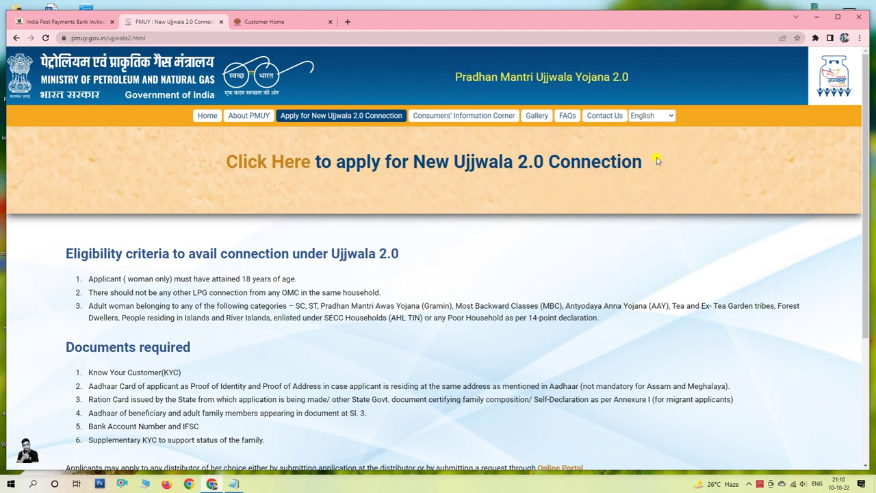